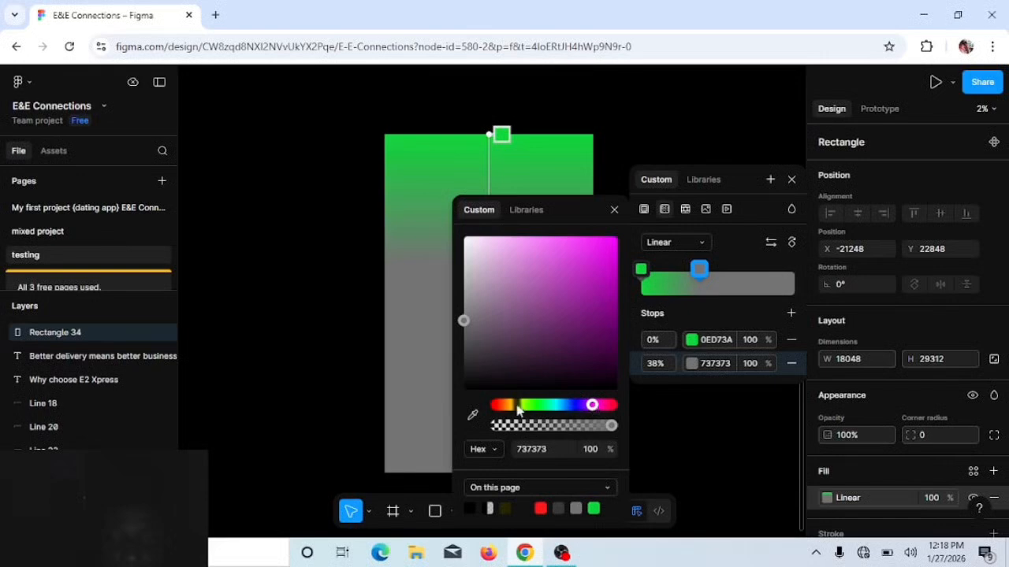
Step: Recolour the rectangle's grey gradient stop gold CAA02B and the stop between green and gold blue 152ED2, moving blue beyond the gold stop
click(510, 405)
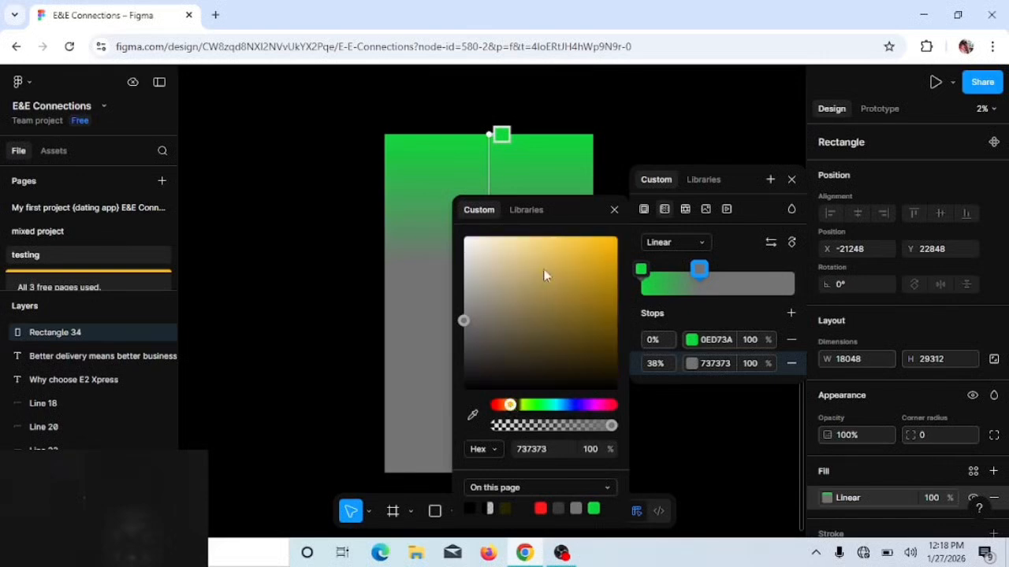
click(550, 239)
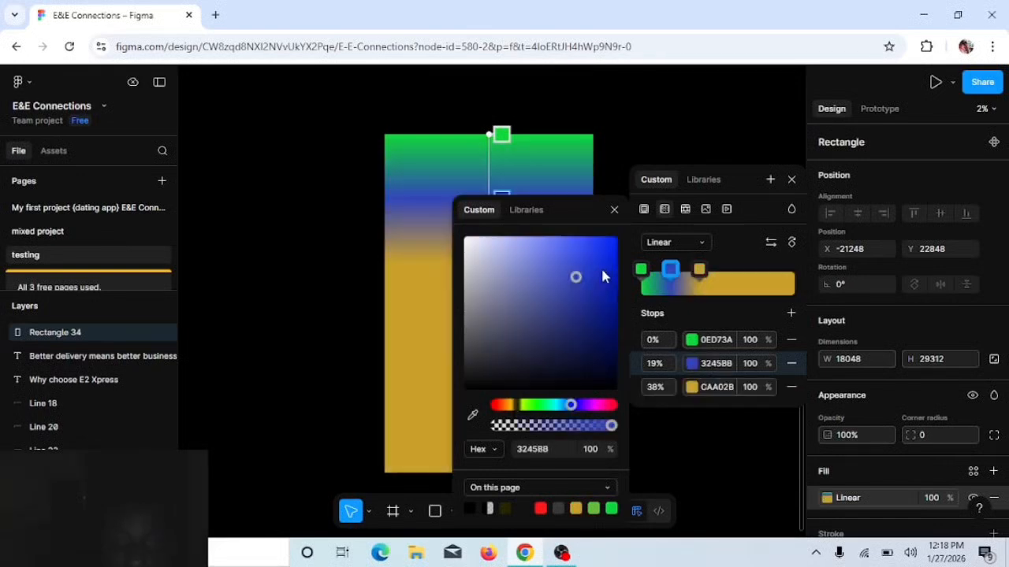
drag(577, 282, 602, 271)
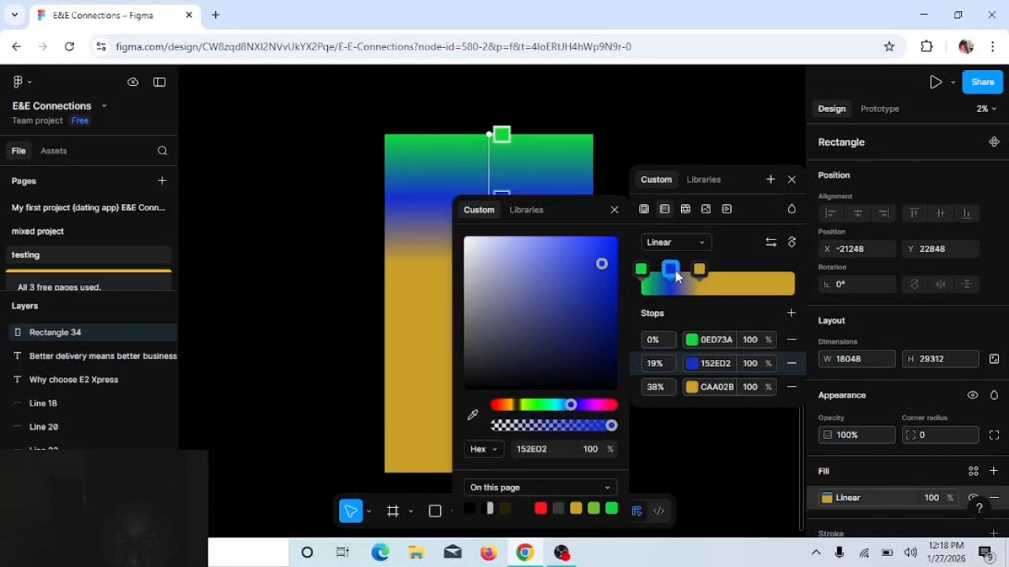
drag(669, 272, 759, 273)
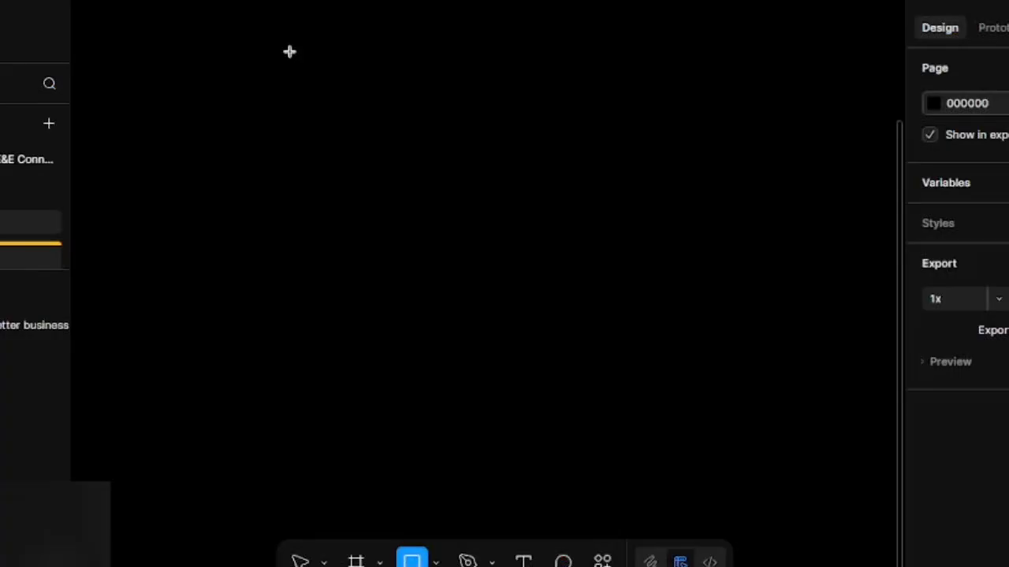
Step: Draw a rectangle about 15168 wide on the empty canvas and stretch its lower edge to a height of about 28032
mouse_move(288, 50)
mouse_down()
mouse_move(516, 321)
mouse_move(522, 356)
mouse_up()
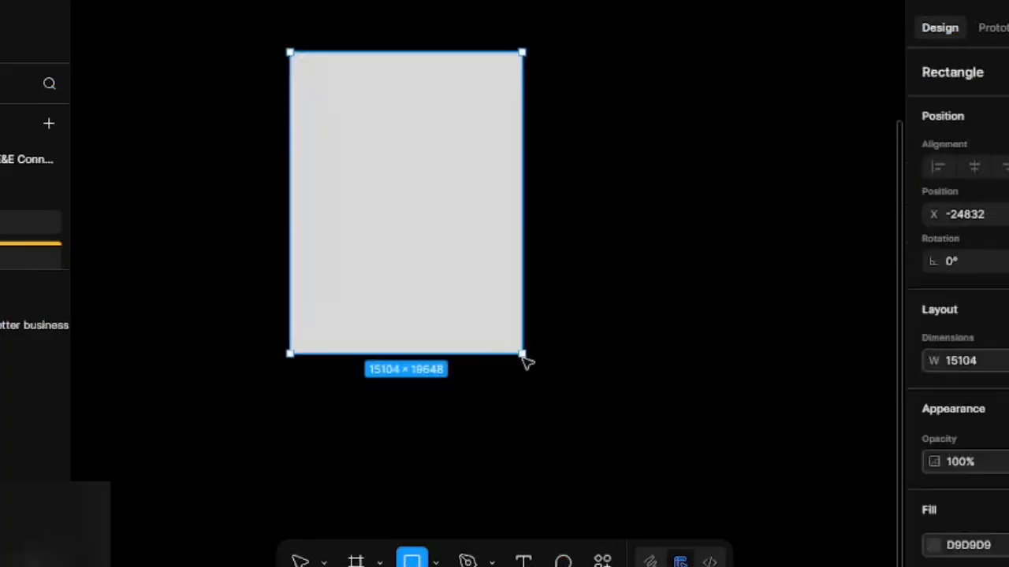
key(Return)
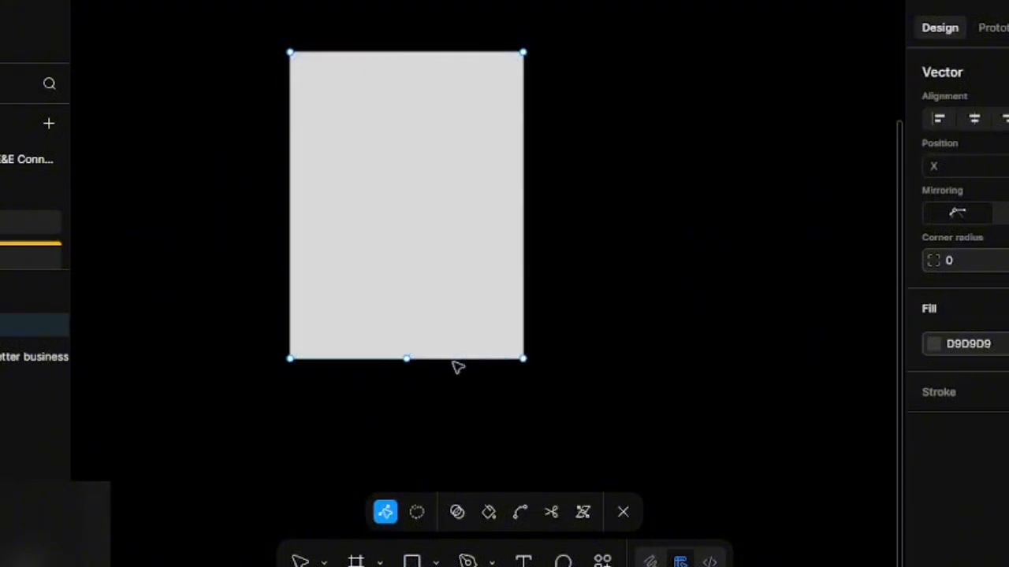
key(Escape)
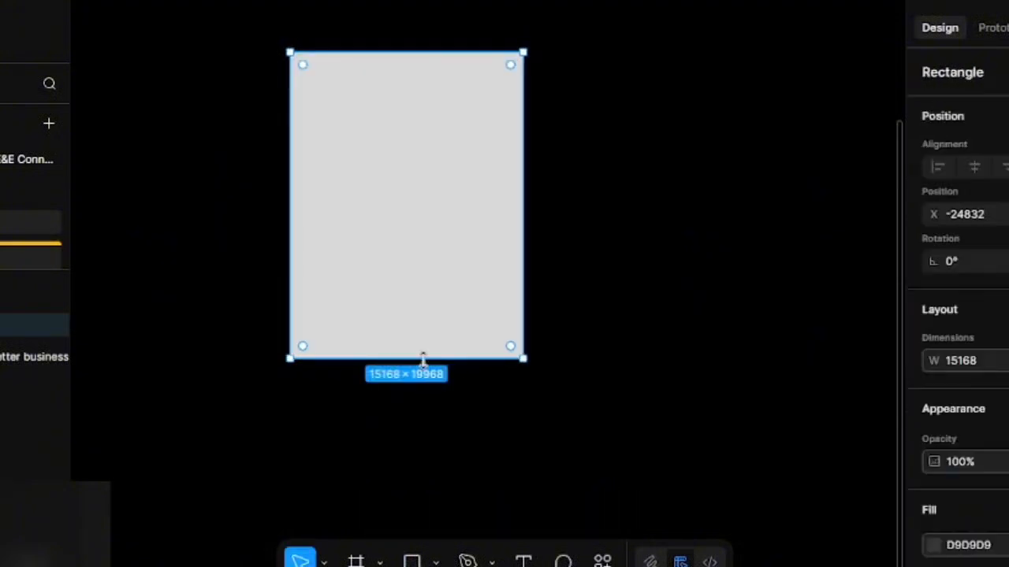
drag(422, 358, 442, 483)
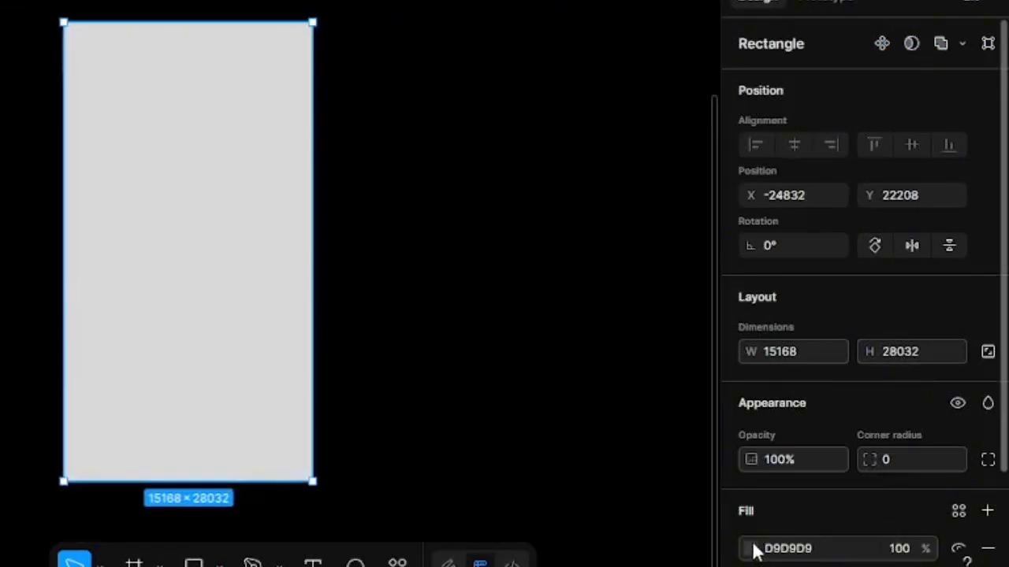
Step: Change the rectangle's fill to a linear gradient and set its 0% stop to purple 8015DE
click(828, 498)
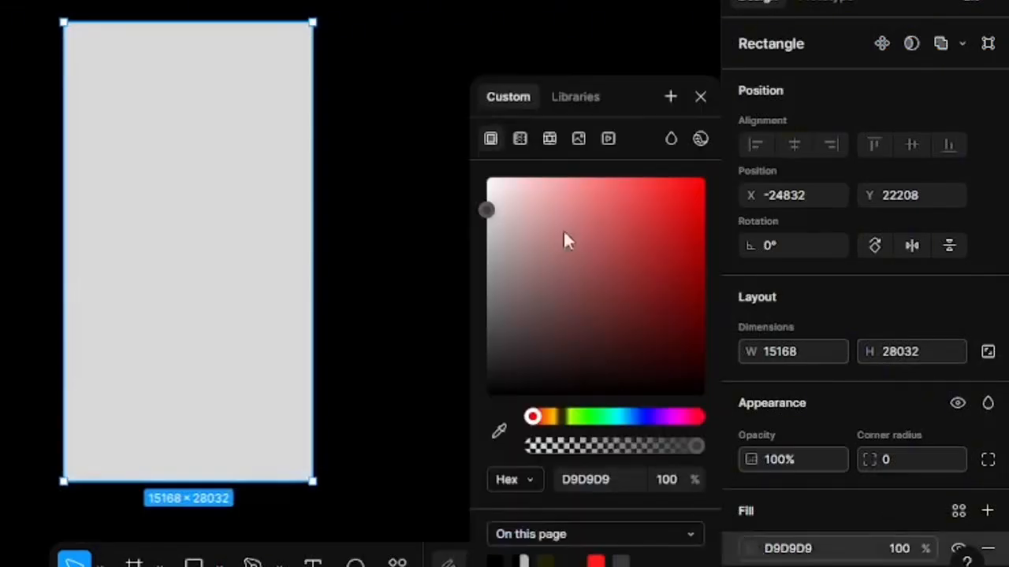
click(520, 139)
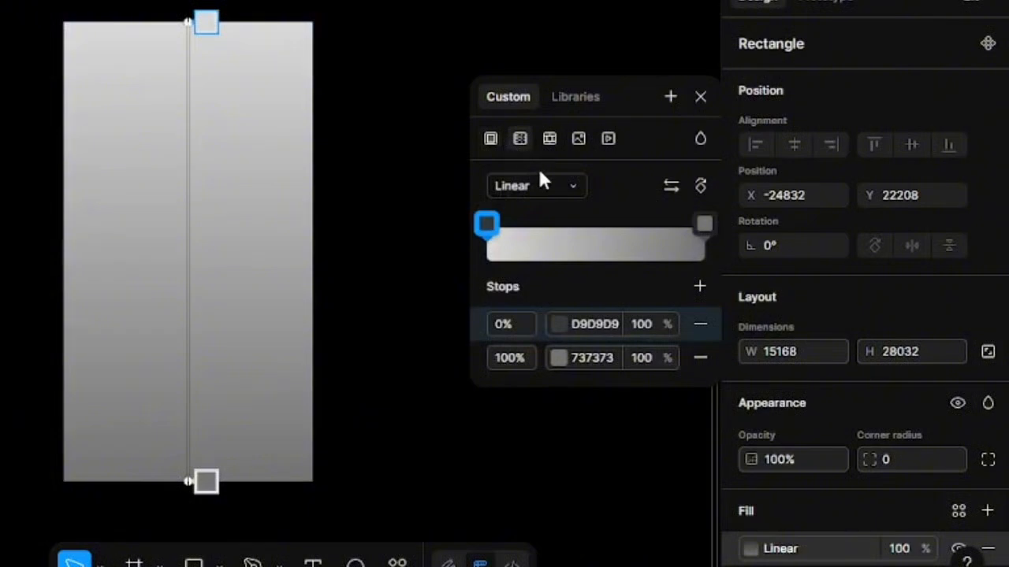
click(487, 225)
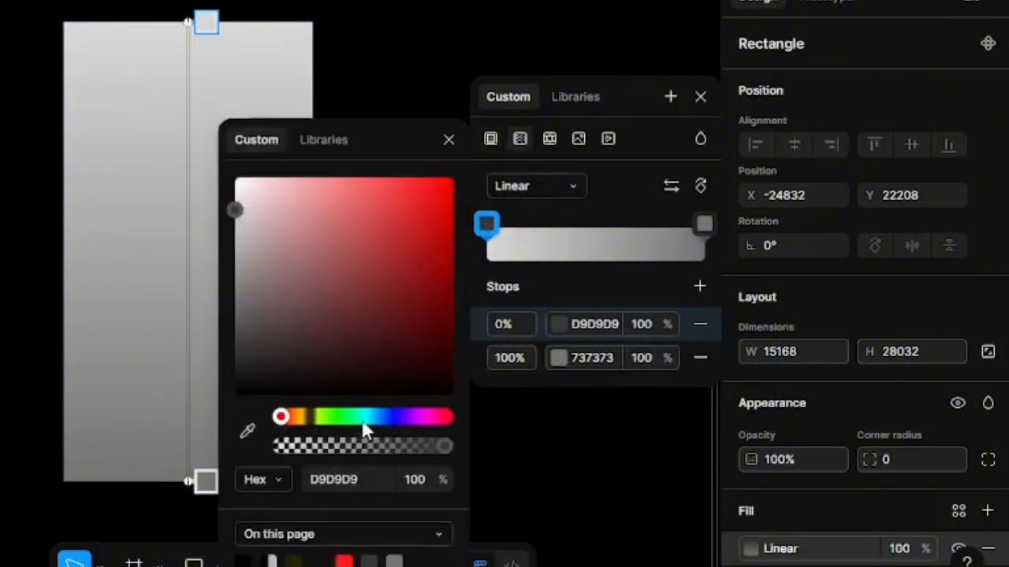
click(404, 416)
click(431, 211)
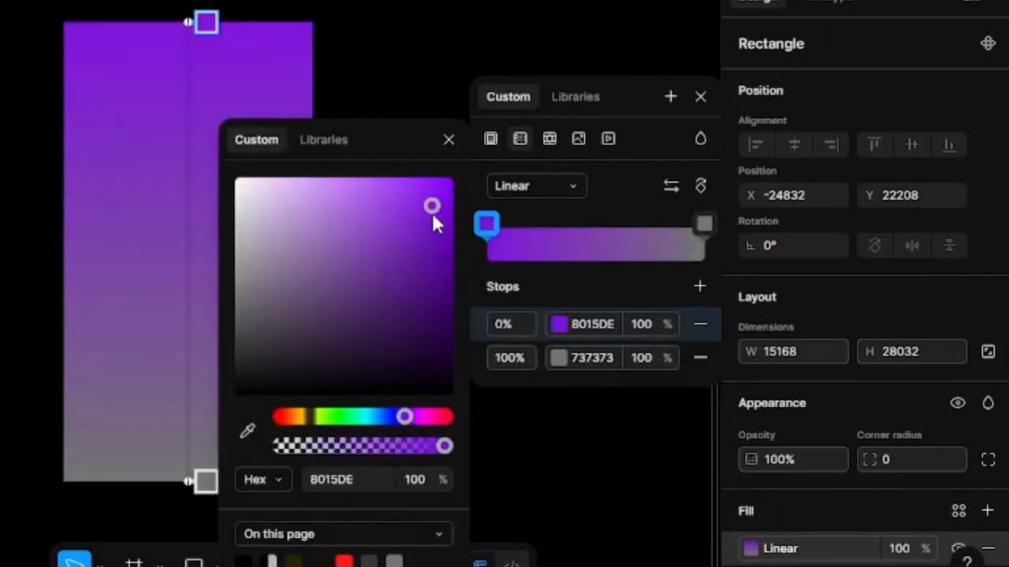
Step: Set the gradient's 100% stop to bright green 0DE991
click(705, 224)
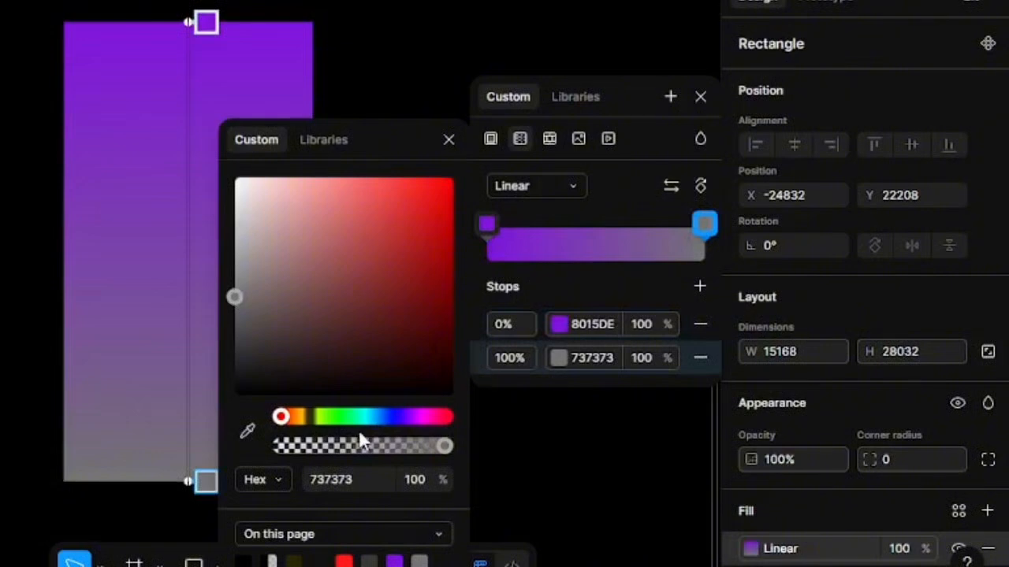
click(384, 422)
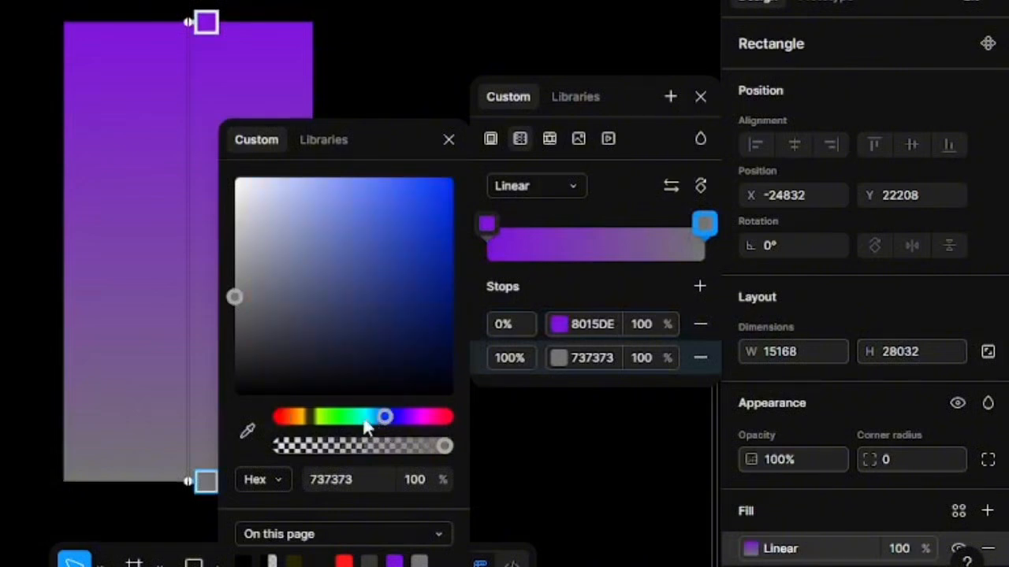
click(354, 421)
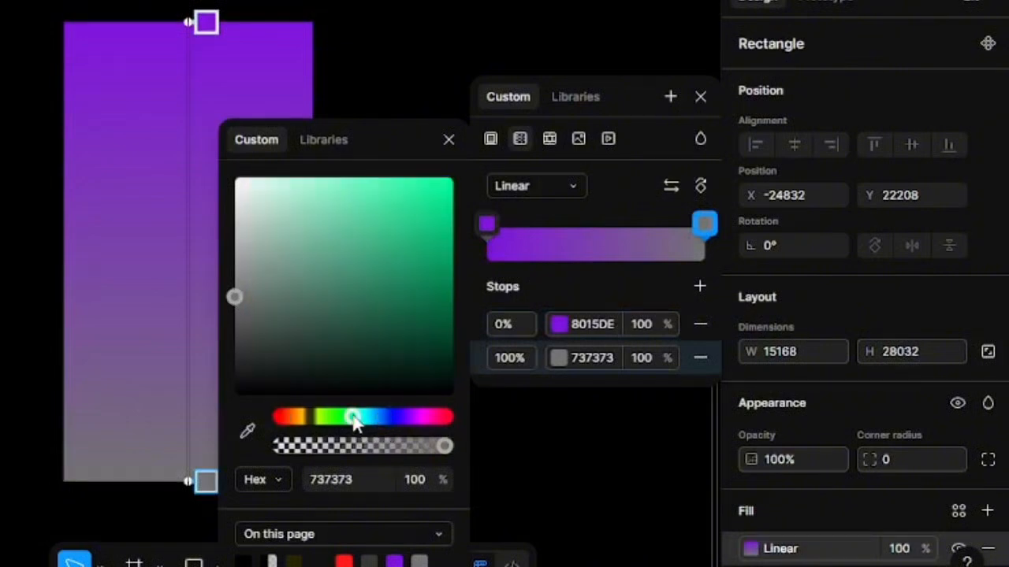
click(417, 244)
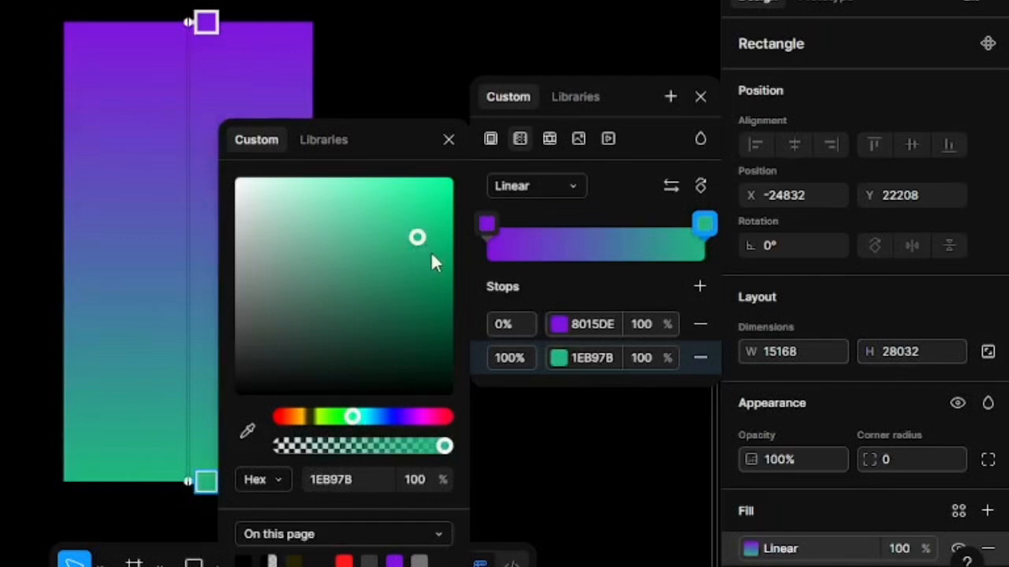
click(431, 253)
click(439, 197)
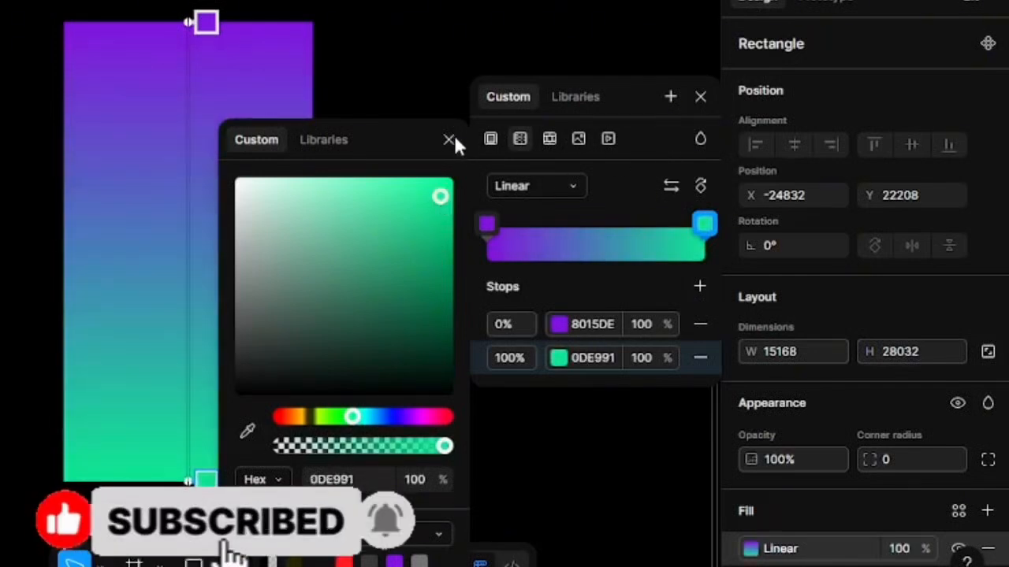
Step: Move the purple stop to 15% with 49% opacity, and the green stop to 69%
drag(485, 224, 499, 224)
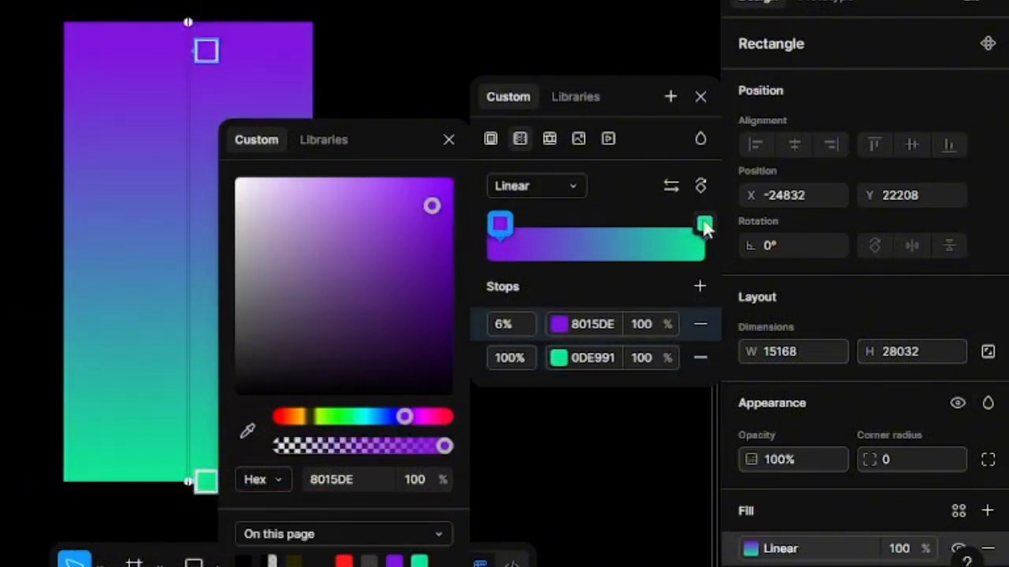
drag(704, 225, 637, 227)
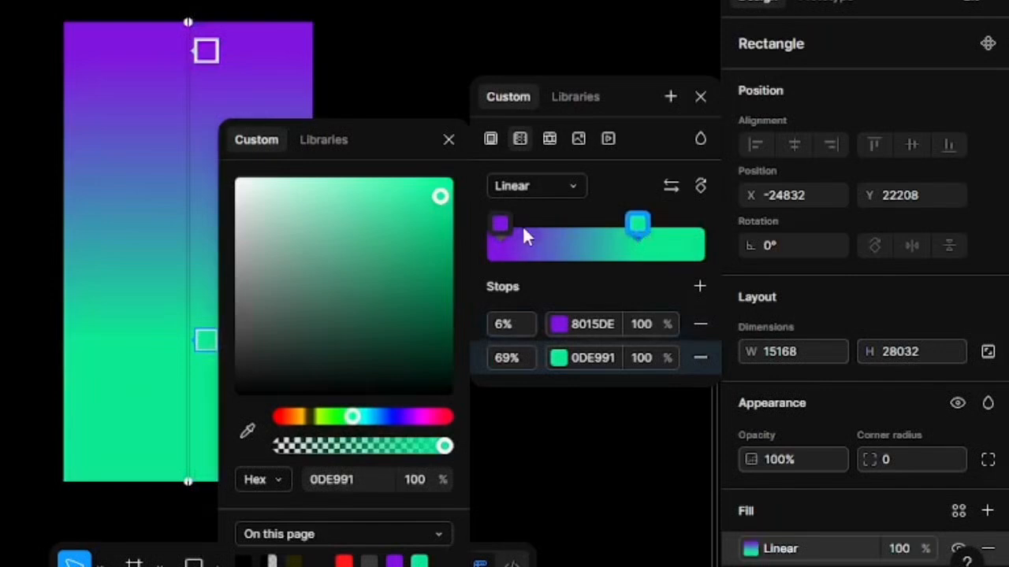
mouse_move(504, 224)
mouse_down()
mouse_move(528, 221)
mouse_move(517, 221)
mouse_up()
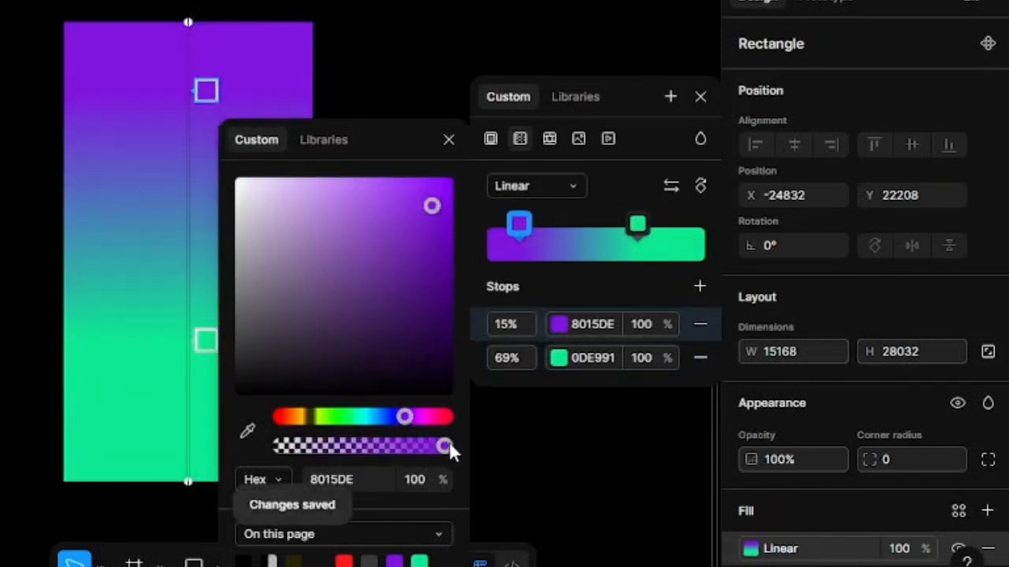
drag(444, 447, 360, 453)
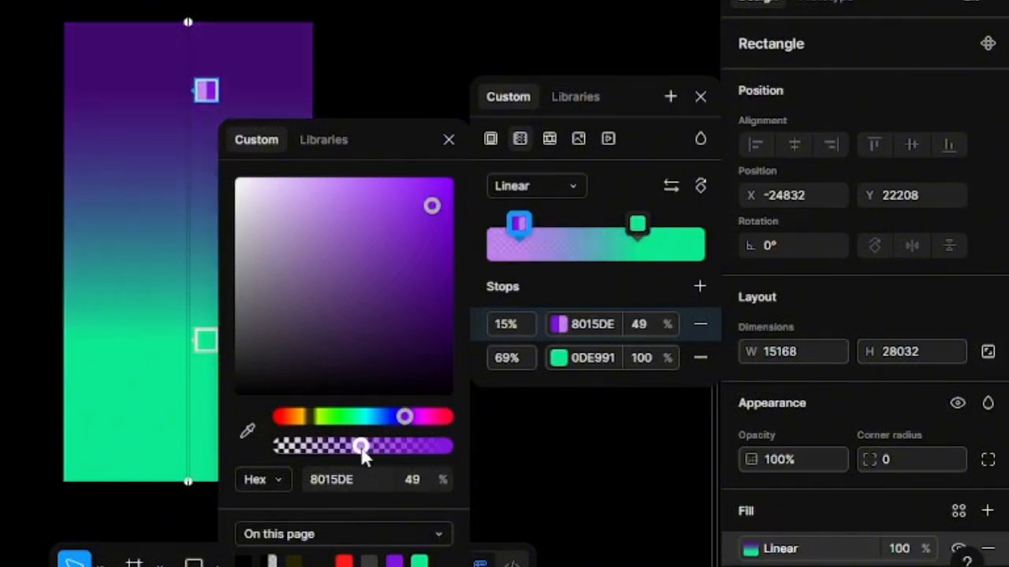
click(674, 232)
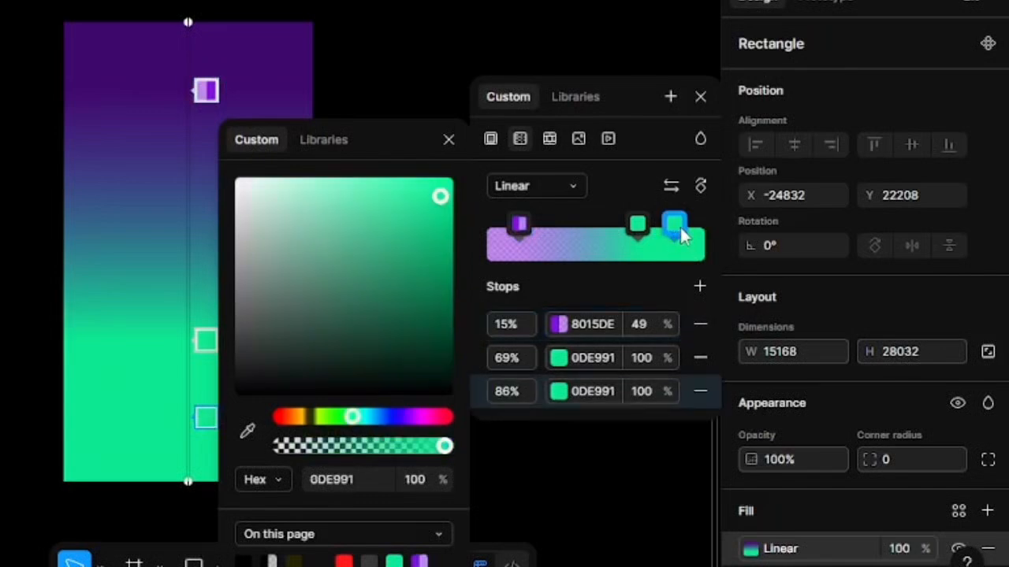
click(701, 398)
click(701, 398)
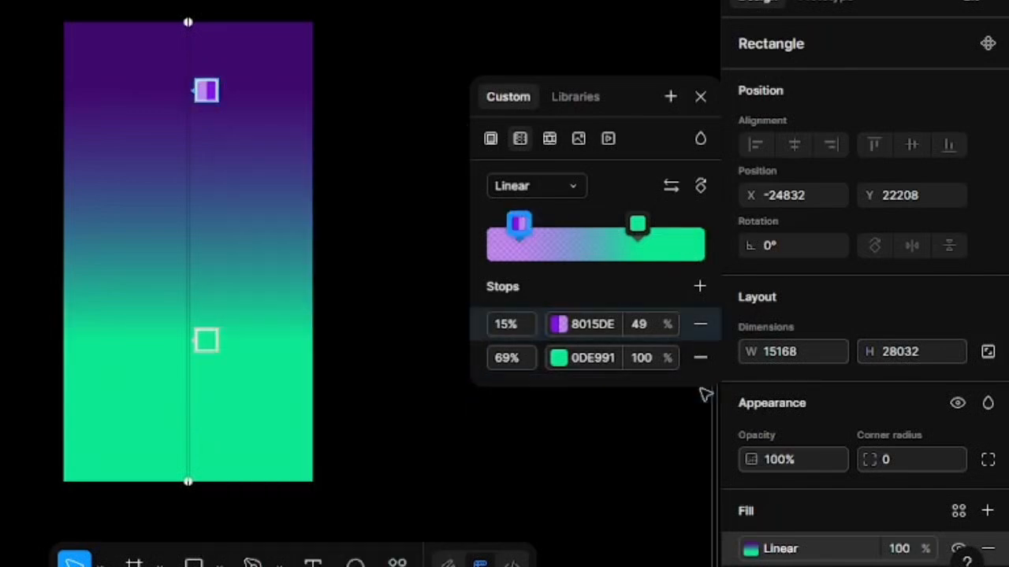
Step: Lower the green stop's opacity to 52% and close the fill settings
click(637, 226)
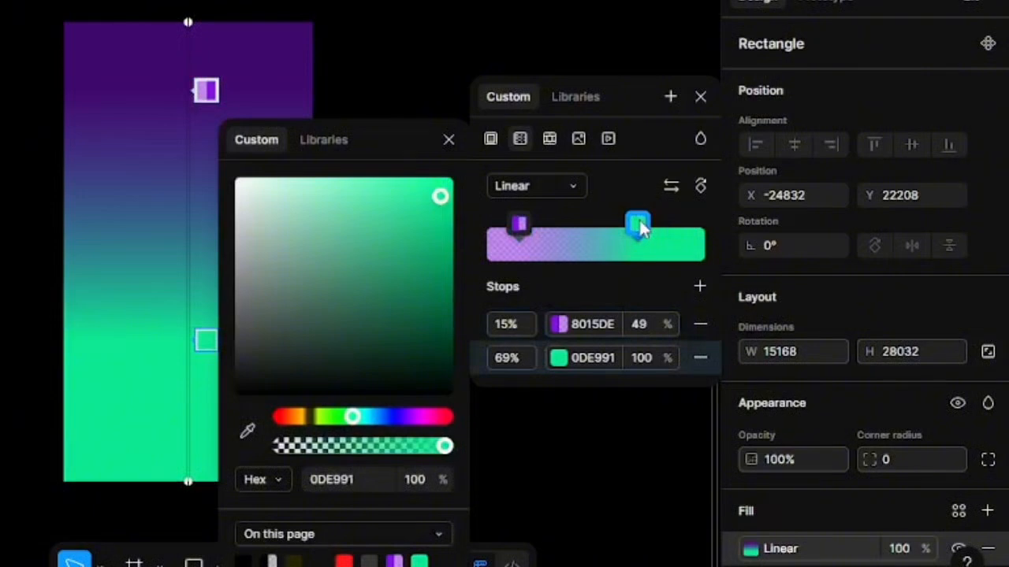
drag(446, 446, 442, 447)
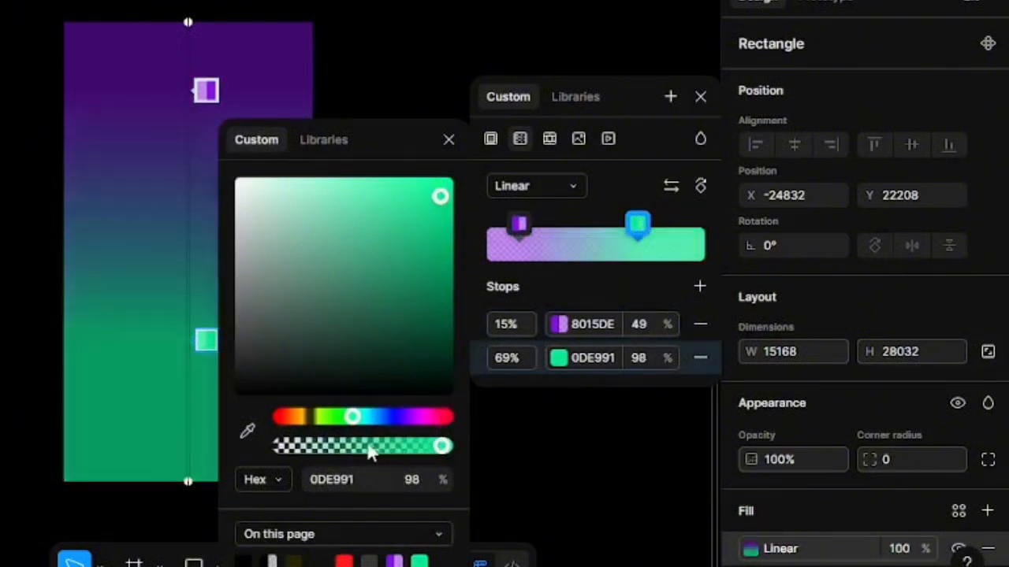
mouse_move(368, 447)
mouse_down()
mouse_move(353, 446)
mouse_move(366, 447)
mouse_up()
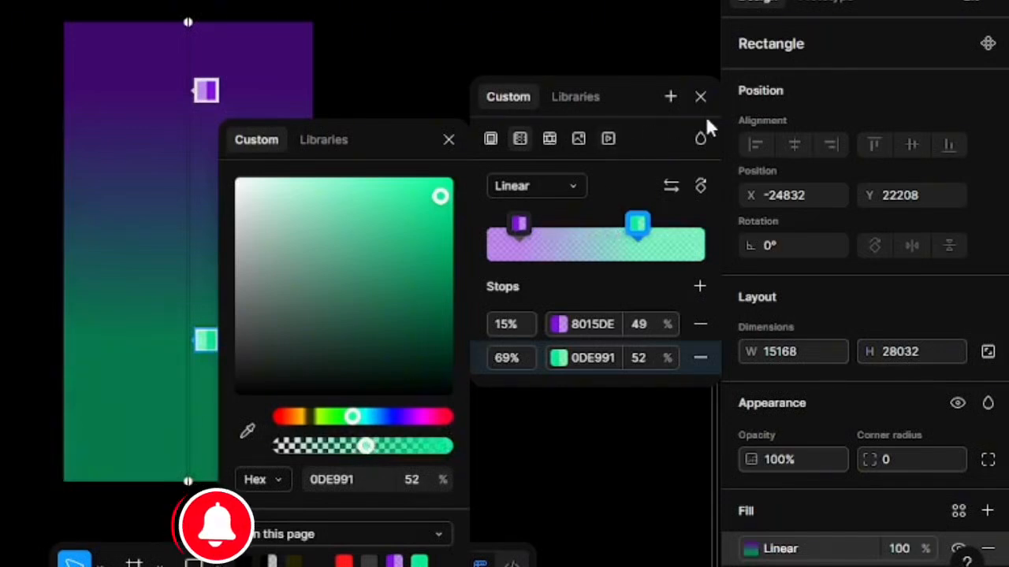
click(453, 141)
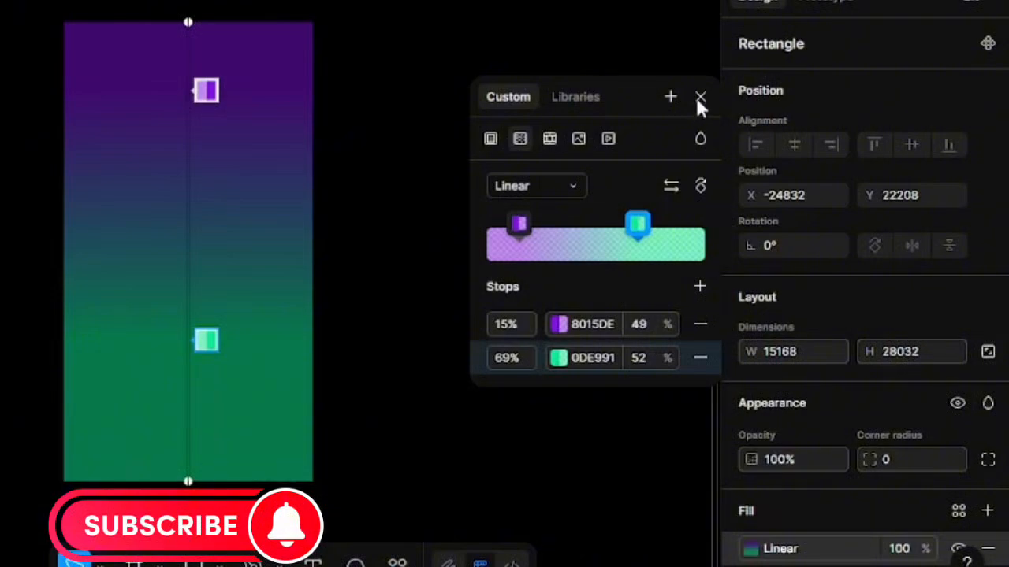
click(699, 97)
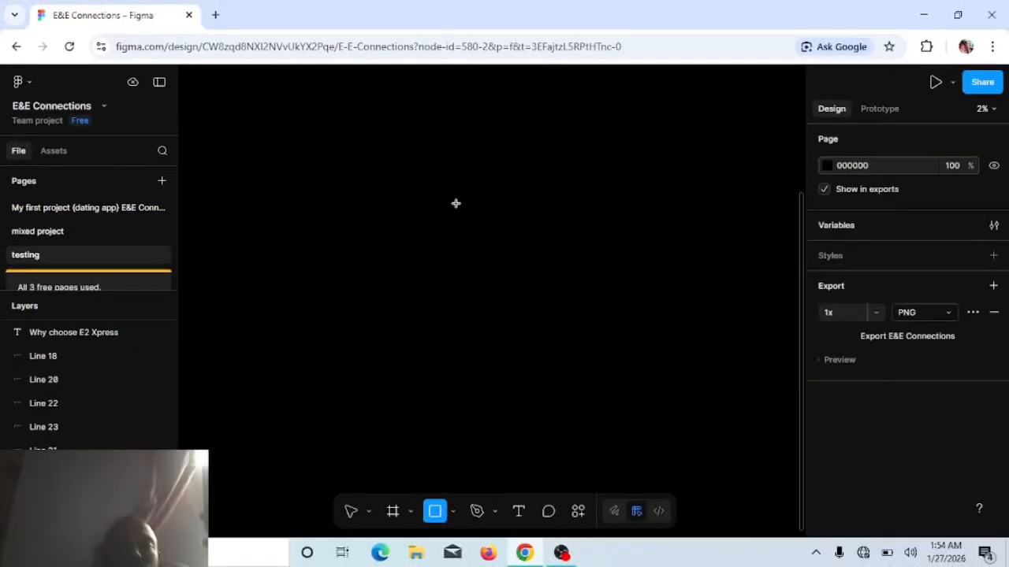
Step: Draw a new rectangle about 12864 wide and extend its upper edge to a height of about 27648
mouse_move(371, 188)
mouse_down()
mouse_move(520, 402)
mouse_move(494, 421)
mouse_move(494, 435)
mouse_up()
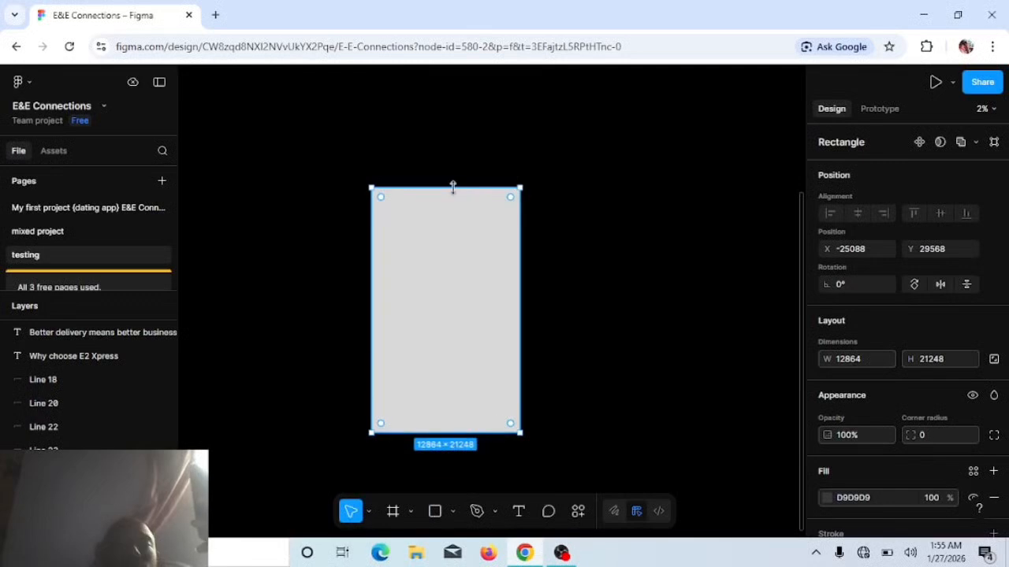
drag(453, 187, 453, 113)
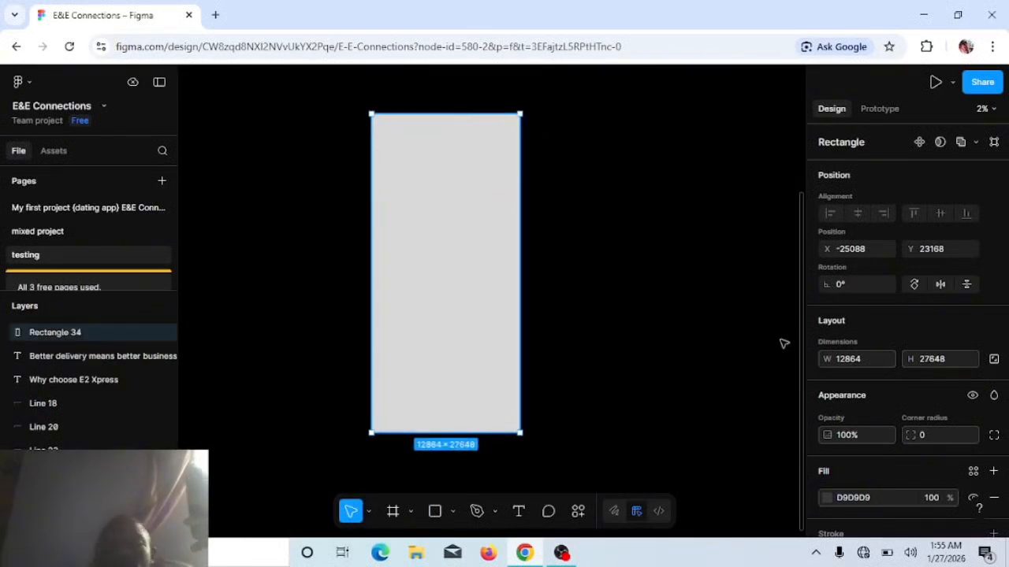
Step: Set the new rectangle's fill to dark purple 4E036C and convert it to a linear gradient
click(828, 499)
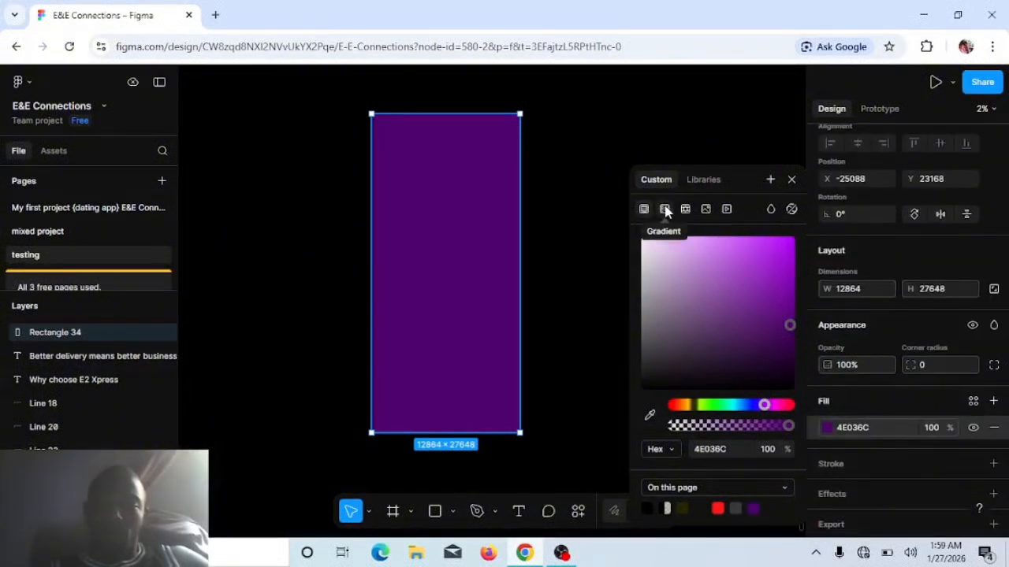
click(664, 209)
click(683, 244)
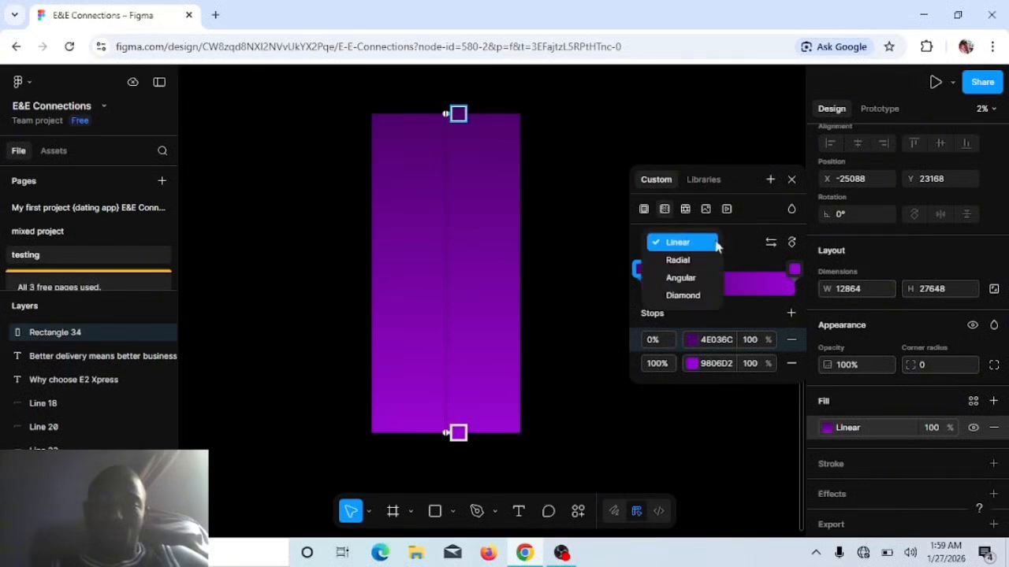
click(748, 244)
Step: Recolour the gradient's 100% stop magenta D206B7 and close the stop's colour picker
click(691, 364)
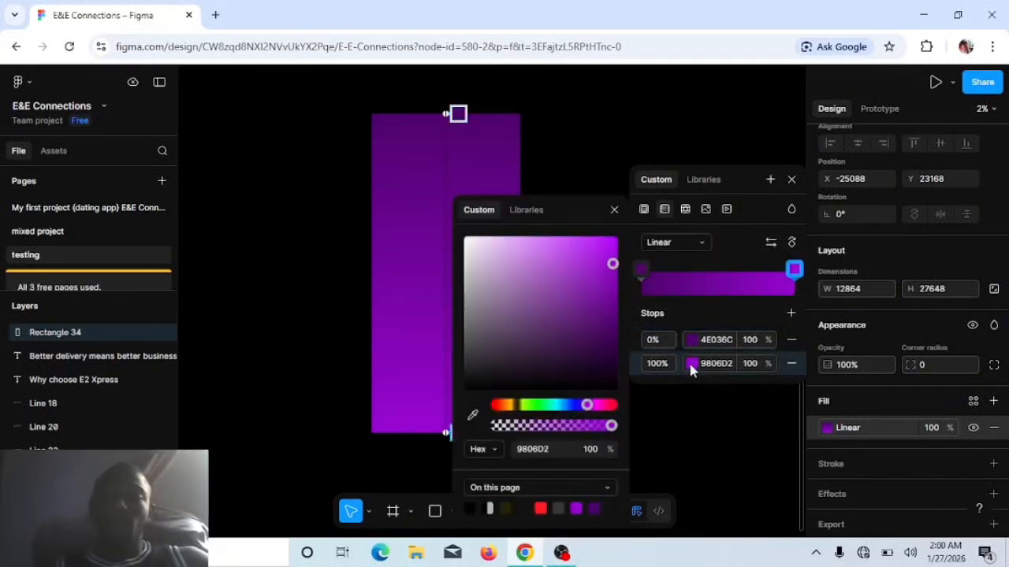
click(595, 405)
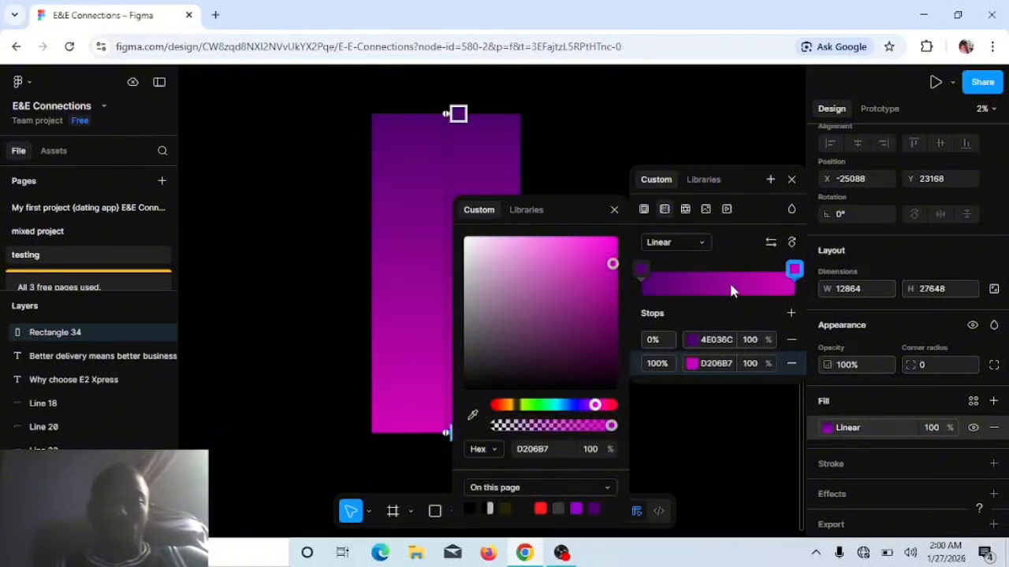
click(614, 212)
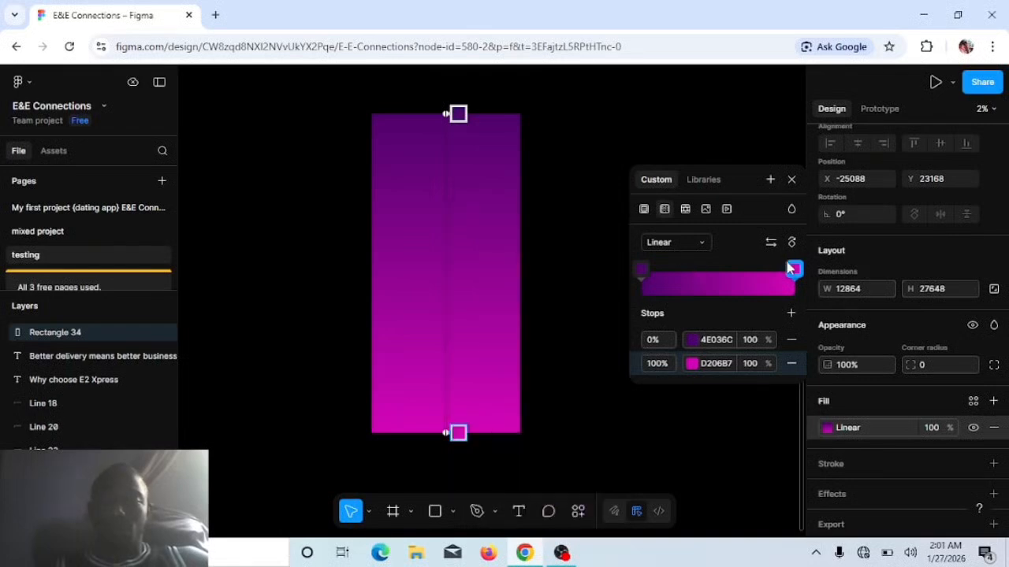
Step: Try closer stop spacing with magenta at 61% and purple at 48%, finishing with purple at 10% and magenta at 100%
drag(793, 271, 737, 289)
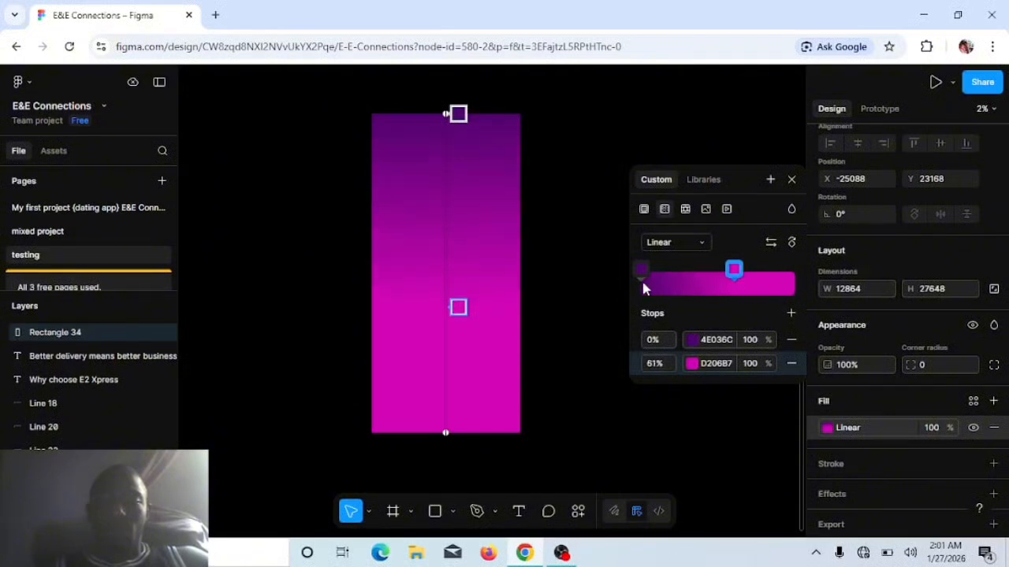
drag(639, 276, 716, 282)
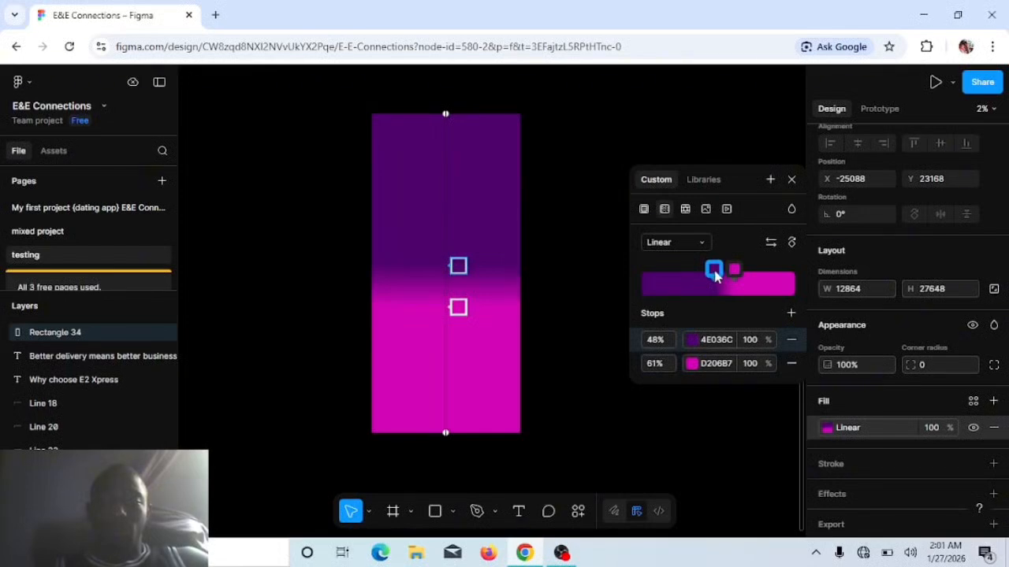
drag(716, 272, 657, 271)
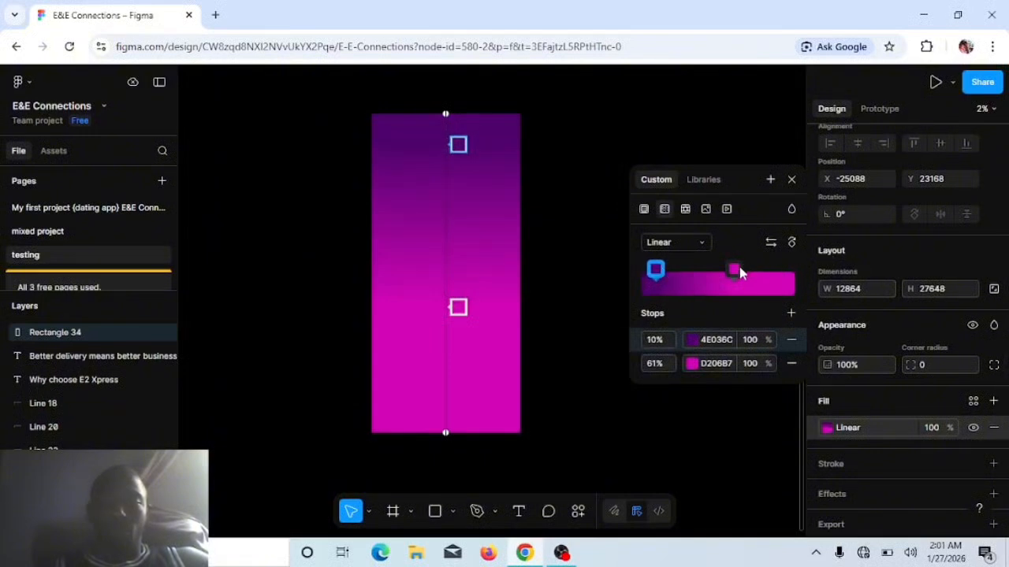
drag(734, 272, 796, 282)
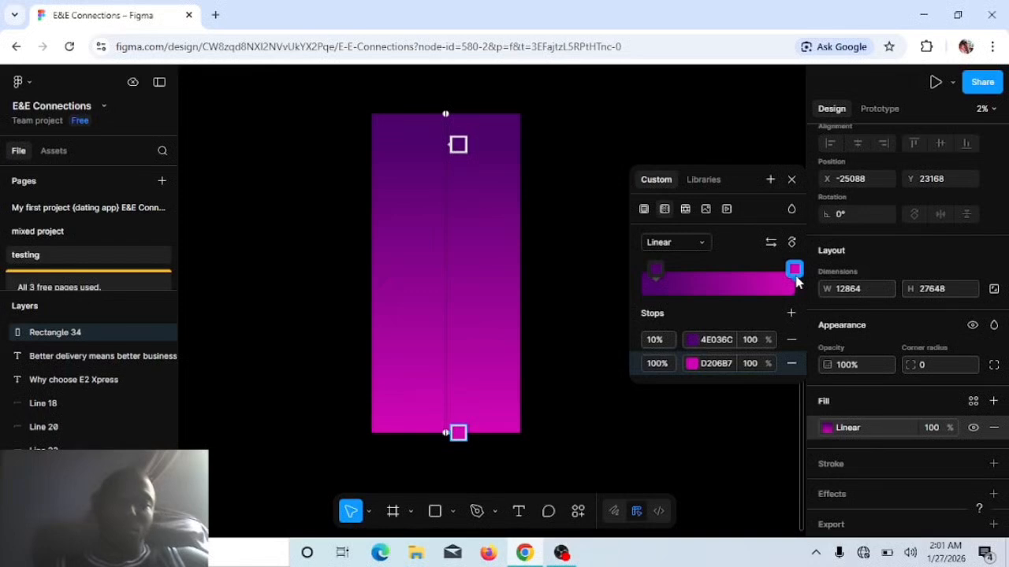
Step: Add a middle gradient stop at 55% and darken its colour to 690969
click(725, 282)
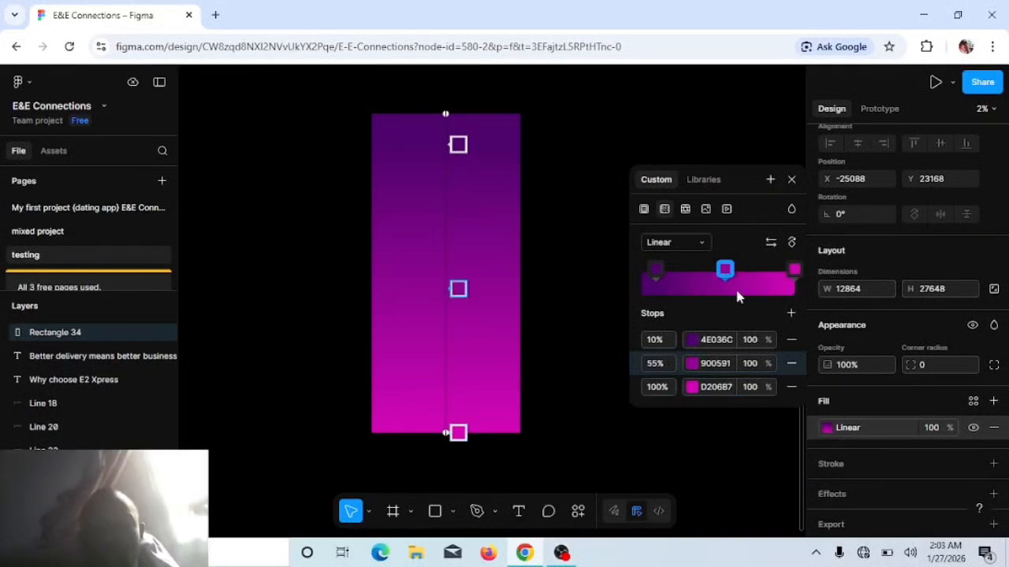
click(725, 271)
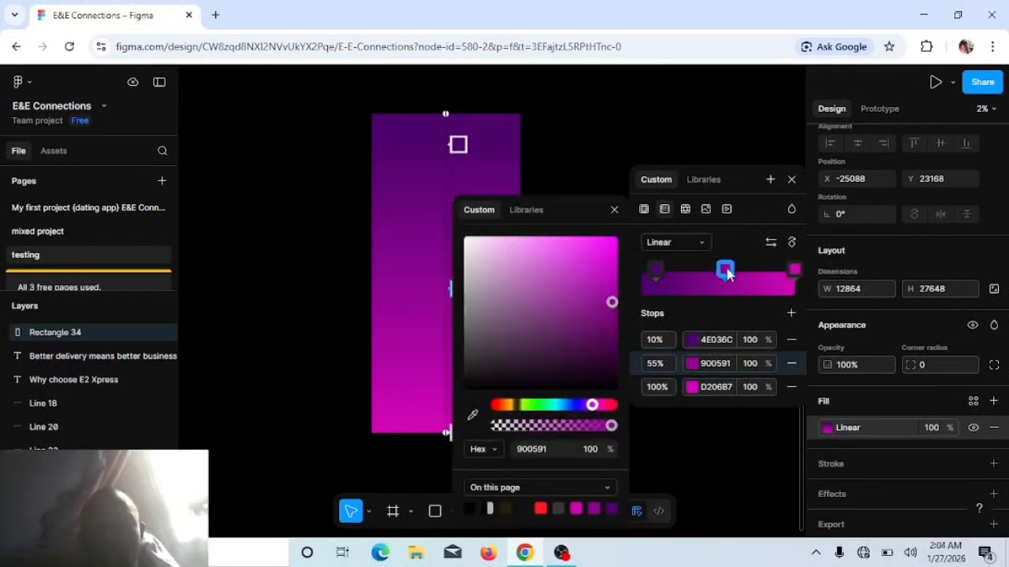
click(598, 267)
drag(599, 273, 602, 326)
click(614, 210)
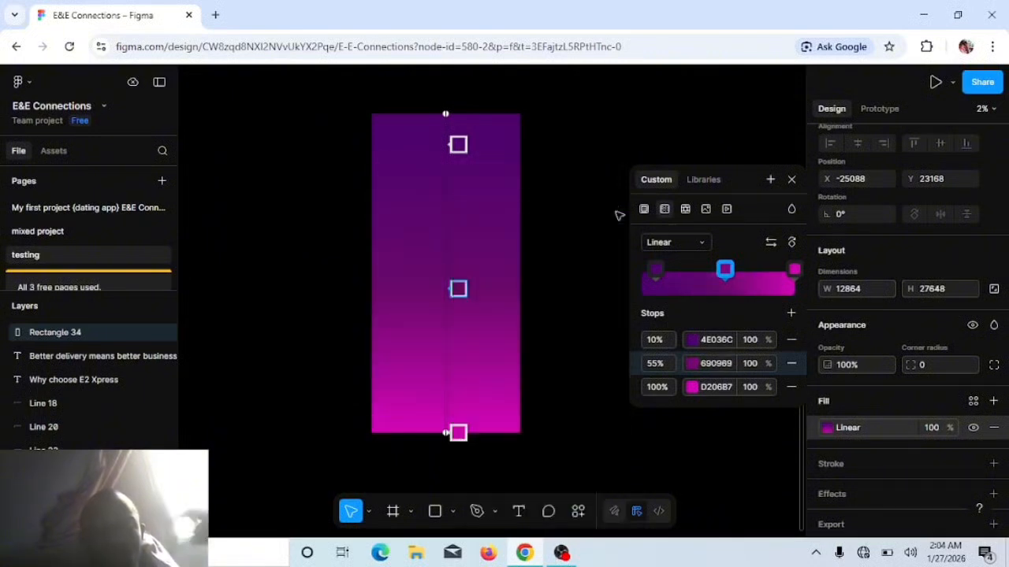
Step: Add another gradient stop, move it to 20%, and try pink shades DA4DCE and D98AD2 before setting its colour to 874081
click(790, 313)
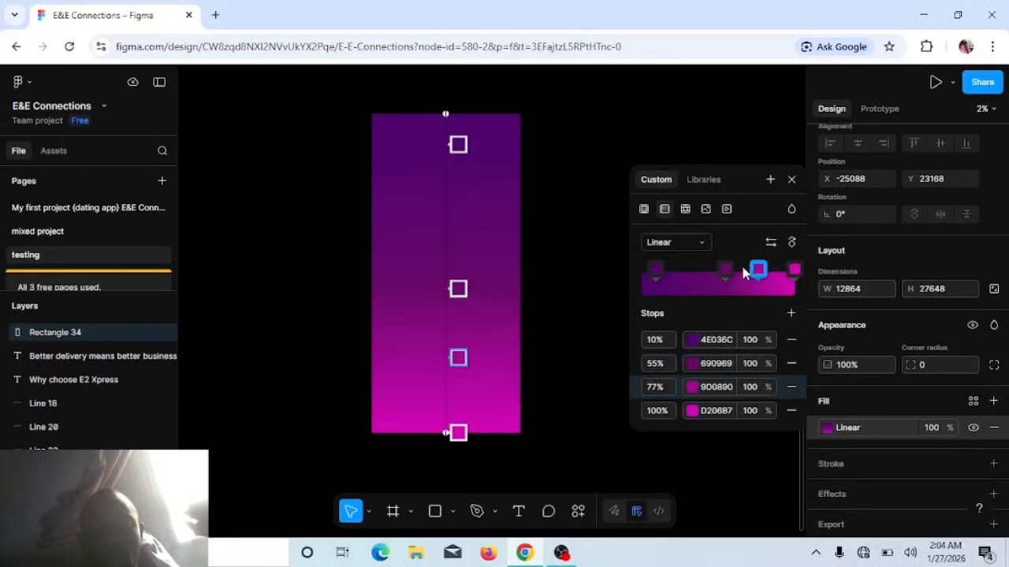
drag(761, 270, 671, 272)
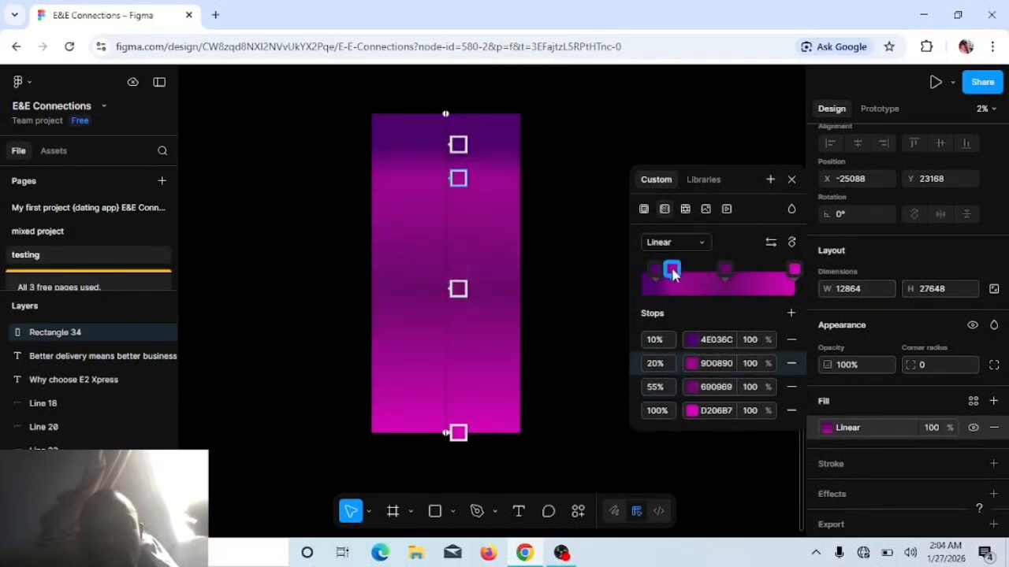
click(691, 364)
click(562, 242)
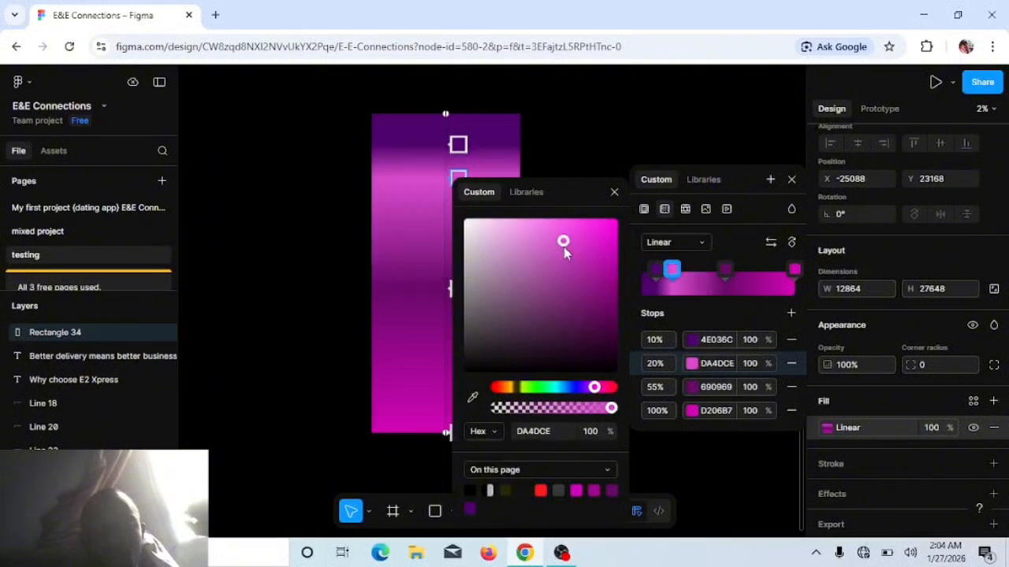
click(519, 242)
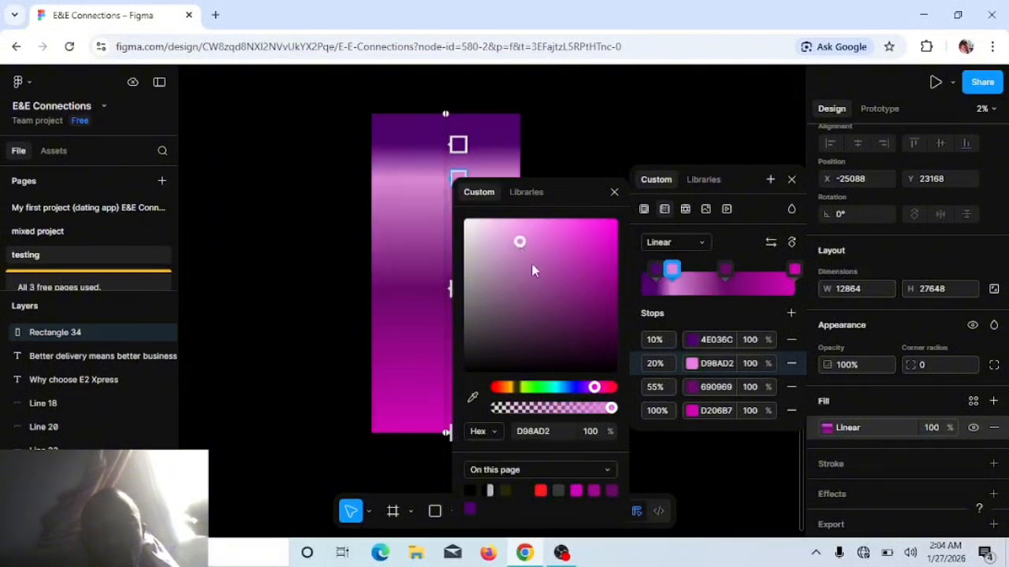
click(543, 292)
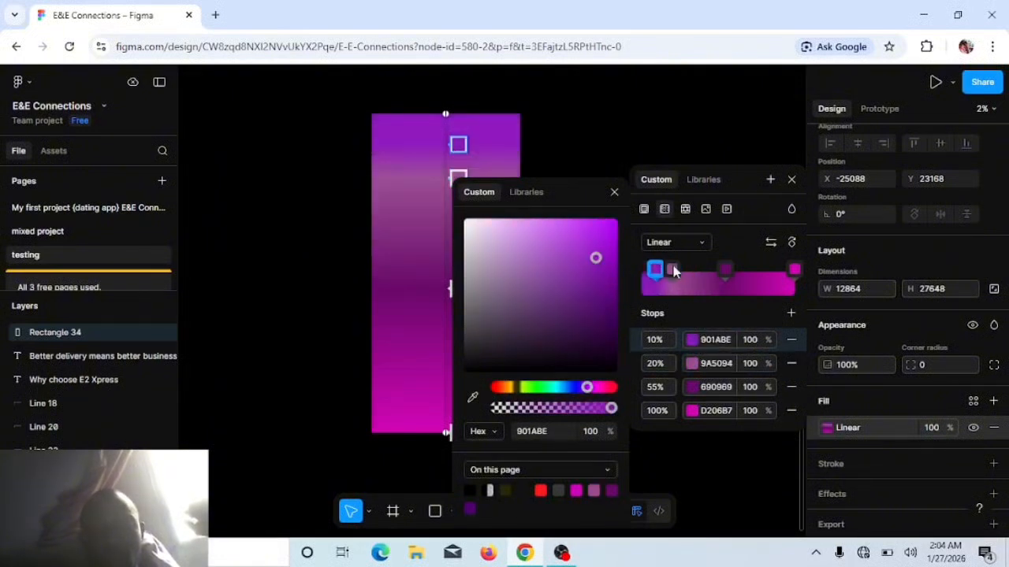
click(672, 270)
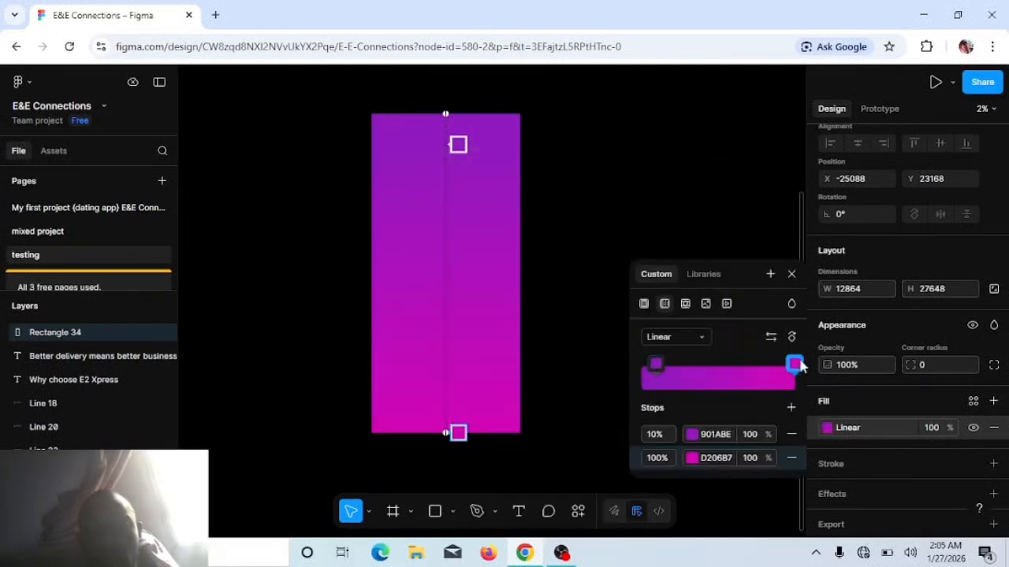
Step: Move the gradient's magenta D206B7 stop to 91%
mouse_move(798, 363)
mouse_down()
mouse_move(759, 365)
mouse_move(781, 370)
mouse_up()
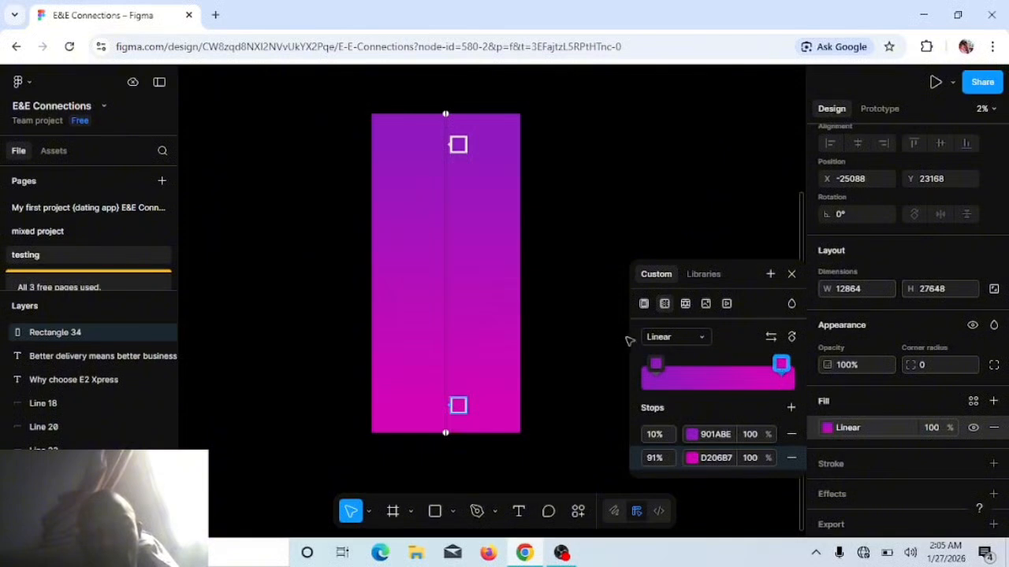